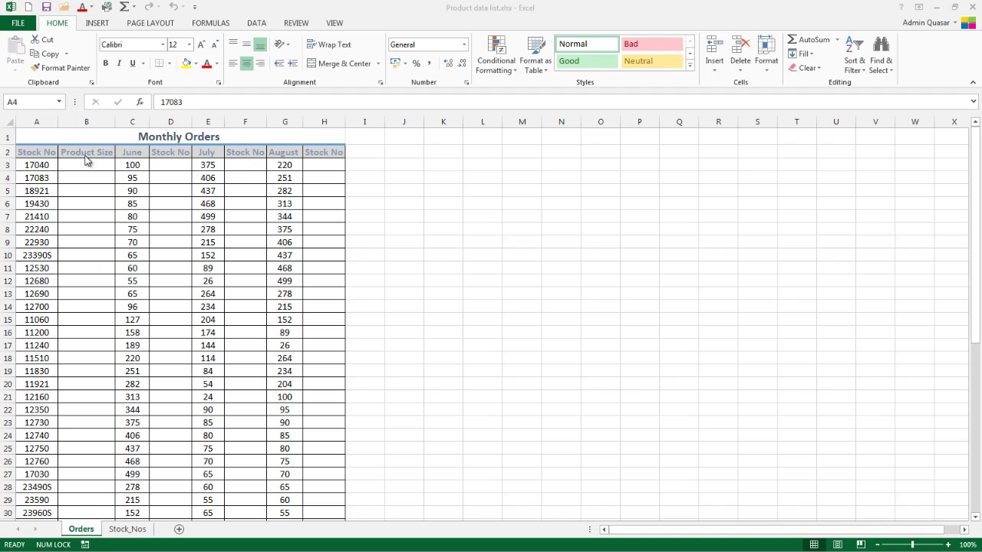
Insert a VLOOKUP function into cell B3 from Formulas > Lookup & Reference.
{"action": "key", "text": "F2"}
{"action": "left_click", "coordinate": [87, 163]}
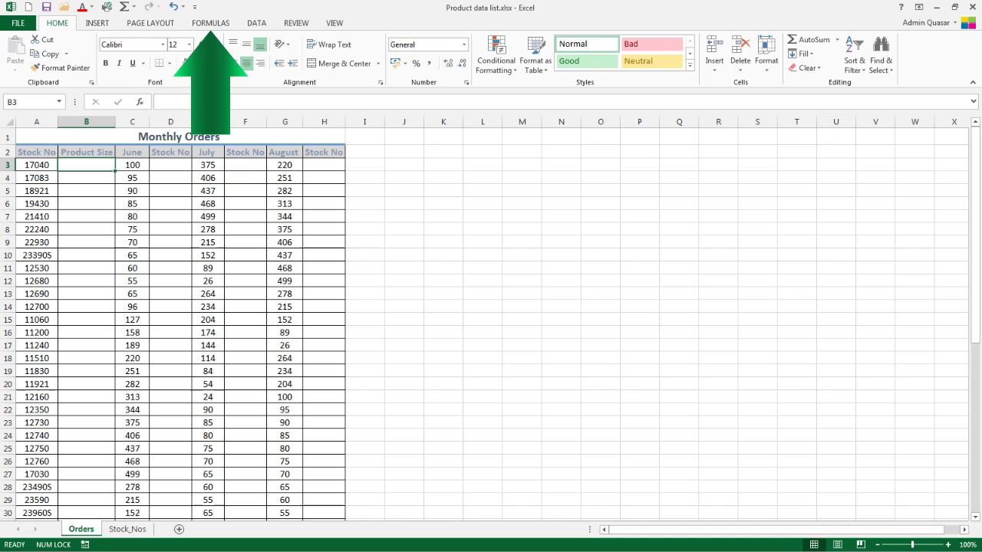
{"action": "left_click", "coordinate": [229, 22]}
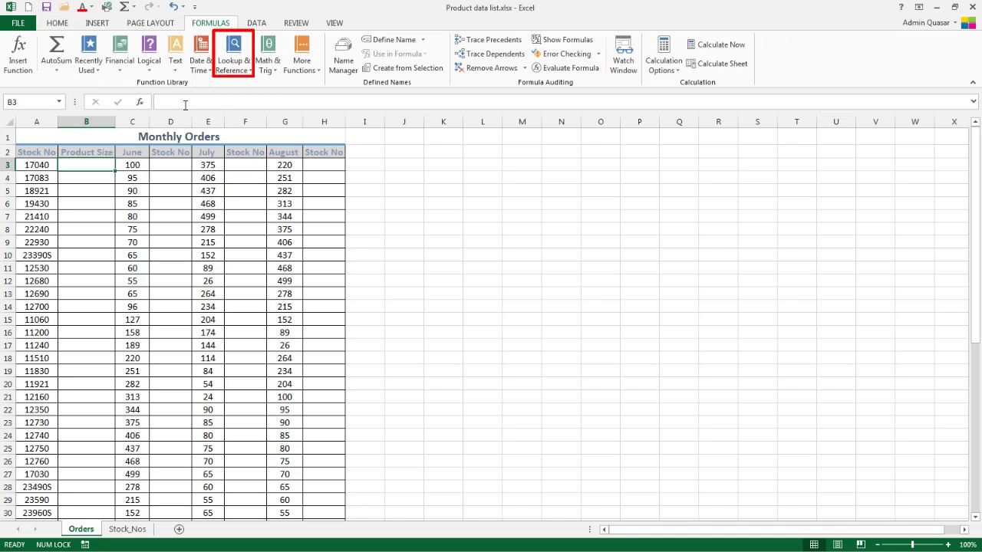
{"action": "left_click", "coordinate": [229, 69]}
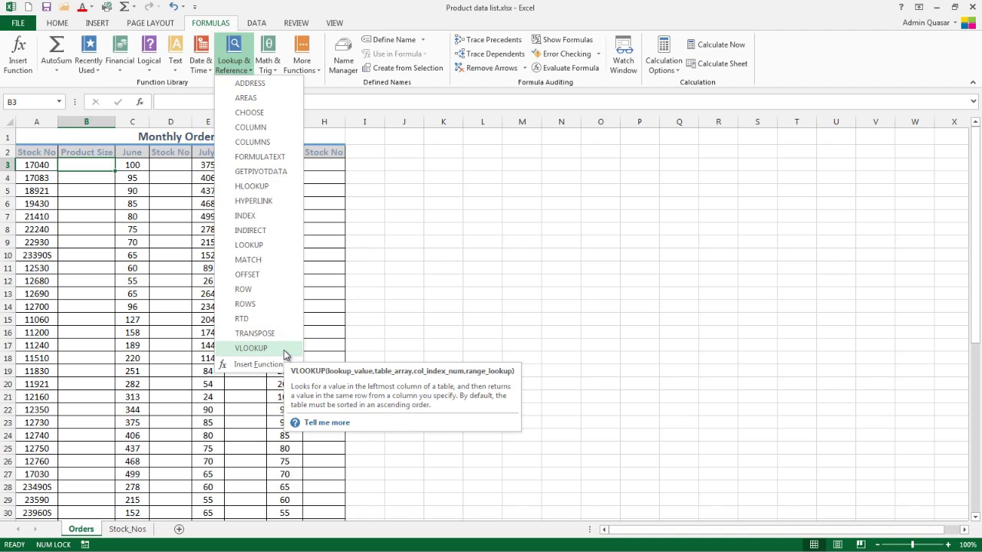
{"action": "left_click", "coordinate": [284, 350]}
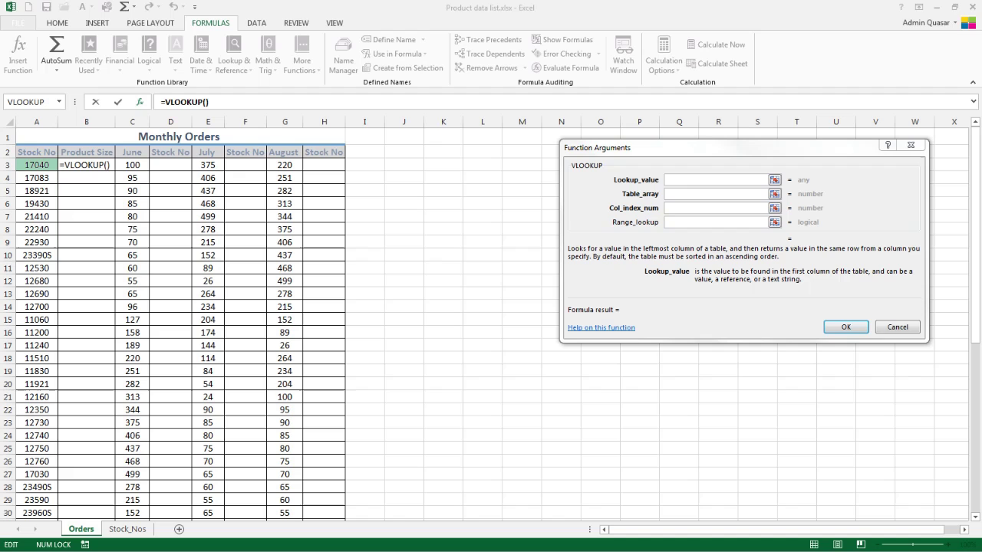
Enter A3 as the VLOOKUP lookup value.
{"action": "type", "text": "A3"}
{"action": "key", "text": "Tab"}
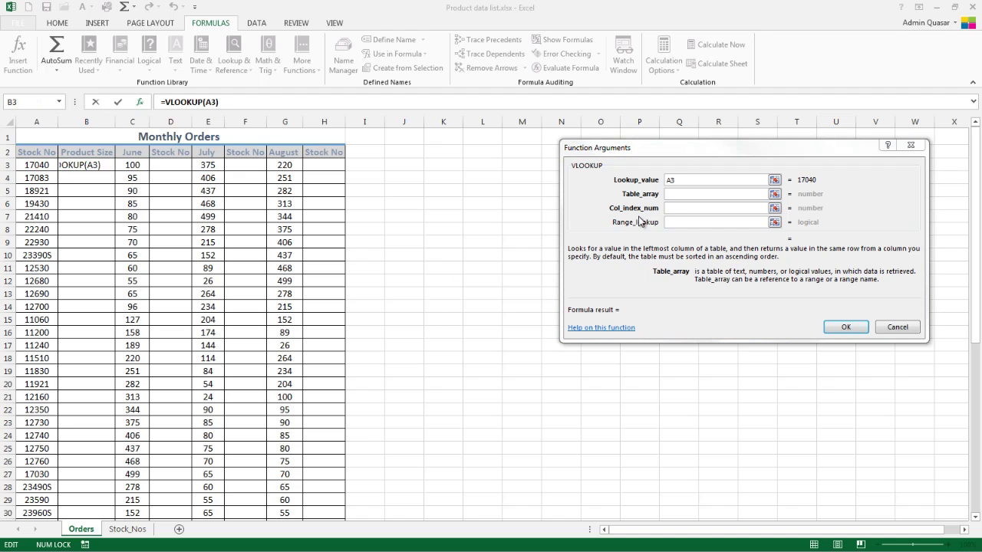
{"action": "left_click", "coordinate": [697, 193]}
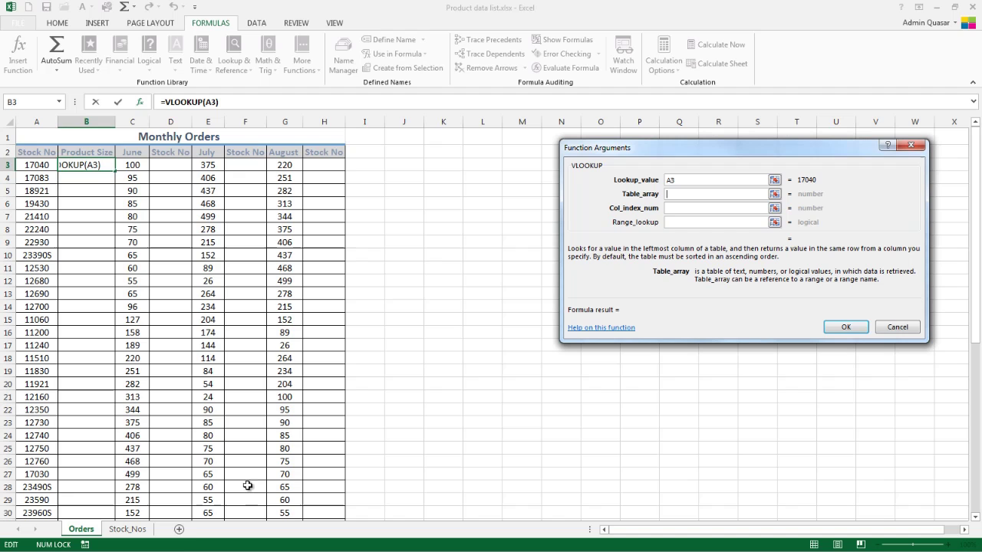
Select the Stock_Nos table from A2 down to row 41 as the table array.
{"action": "left_click", "coordinate": [143, 531]}
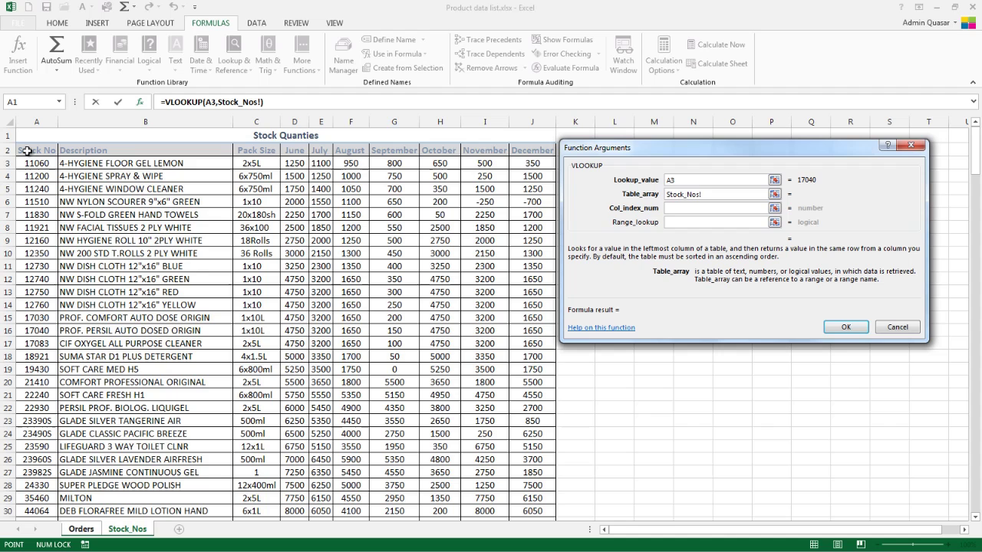
{"action": "left_click_drag", "start_coordinate": [27, 151], "coordinate": [505, 341]}
{"action": "key", "text": "BackSpace"}
{"action": "key", "text": "BackSpace"}
{"action": "type", "text": "41"}
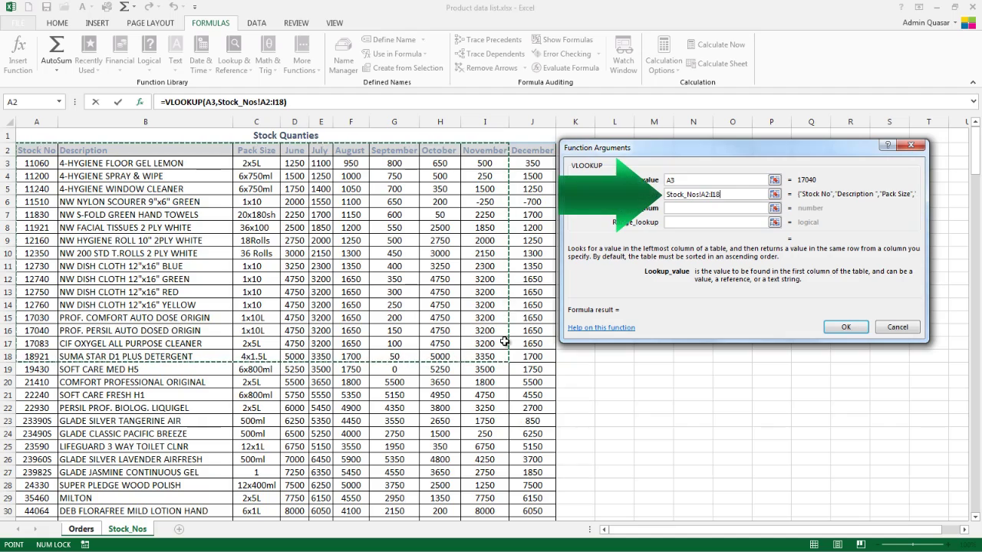
{"action": "scroll", "coordinate": [505, 342], "scroll_direction": "down", "scroll_amount": 3}
{"action": "scroll", "coordinate": [505, 342], "scroll_direction": "down", "scroll_amount": 1}
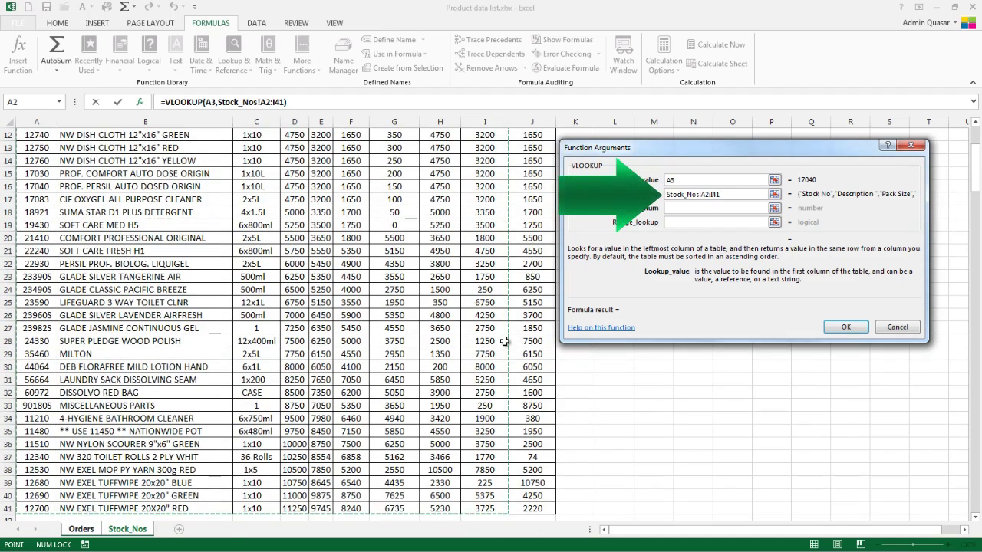
{"action": "key", "text": "Left"}
{"action": "key", "text": "Left"}
{"action": "key", "text": "BackSpace"}
Finish the table array at column J and check the Stock_Nos headers for Pack Size's position.
{"action": "type", "text": "J"}
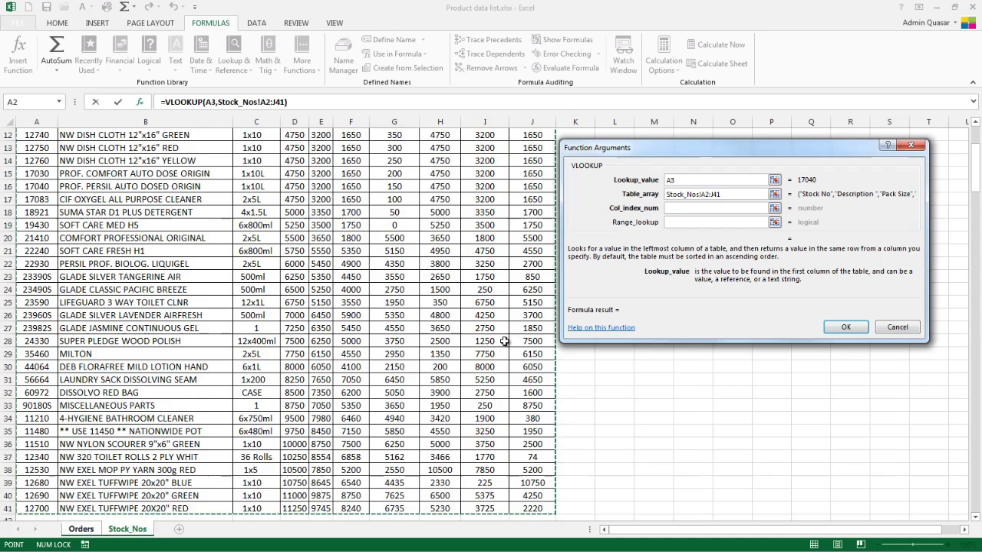
{"action": "key", "text": "Tab"}
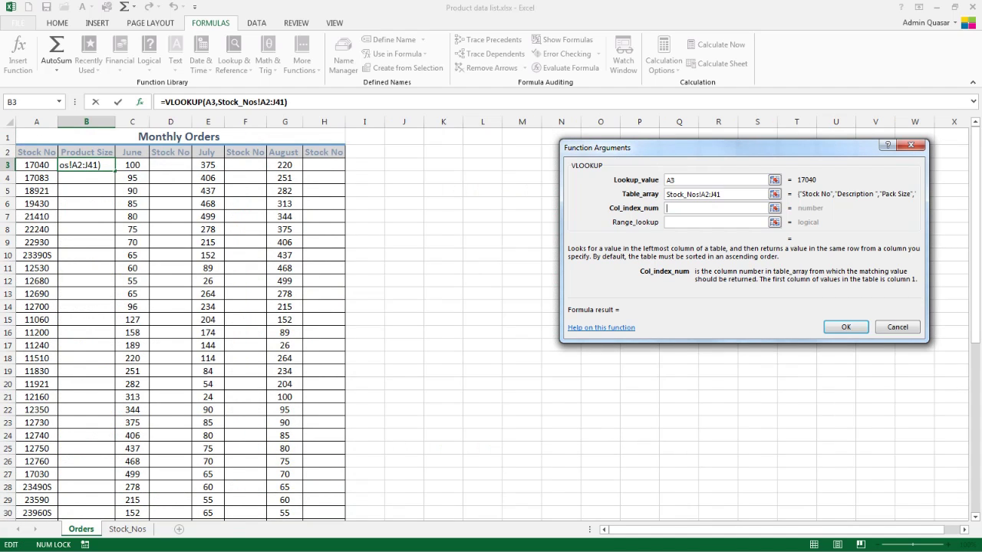
{"action": "key", "text": "ctrl+Page_Down"}
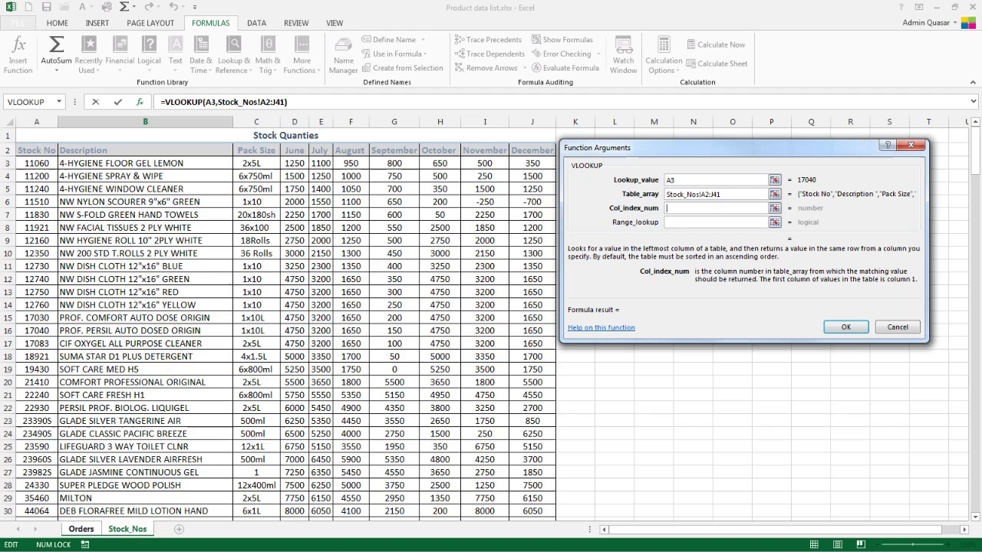
{"action": "left_click", "coordinate": [37, 154]}
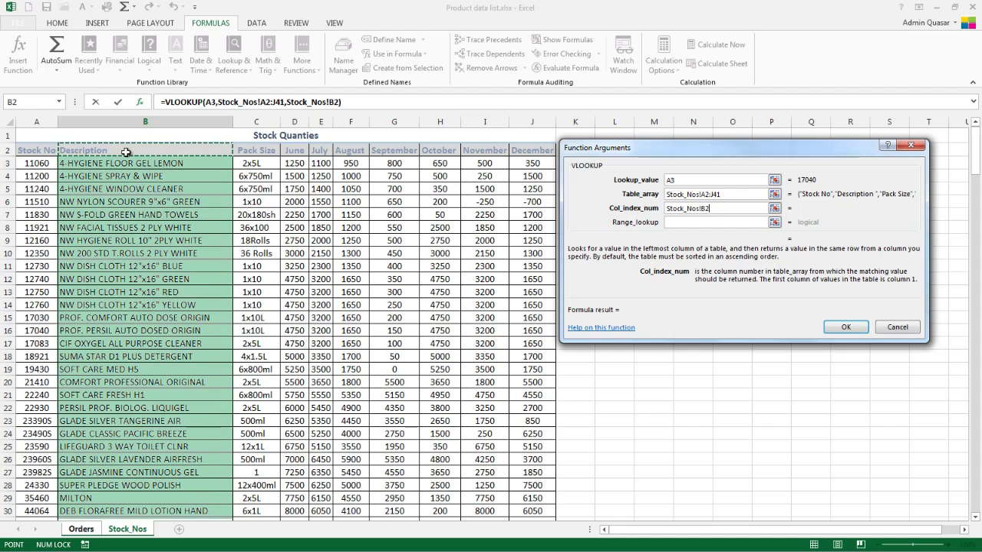
{"action": "left_click", "coordinate": [245, 151]}
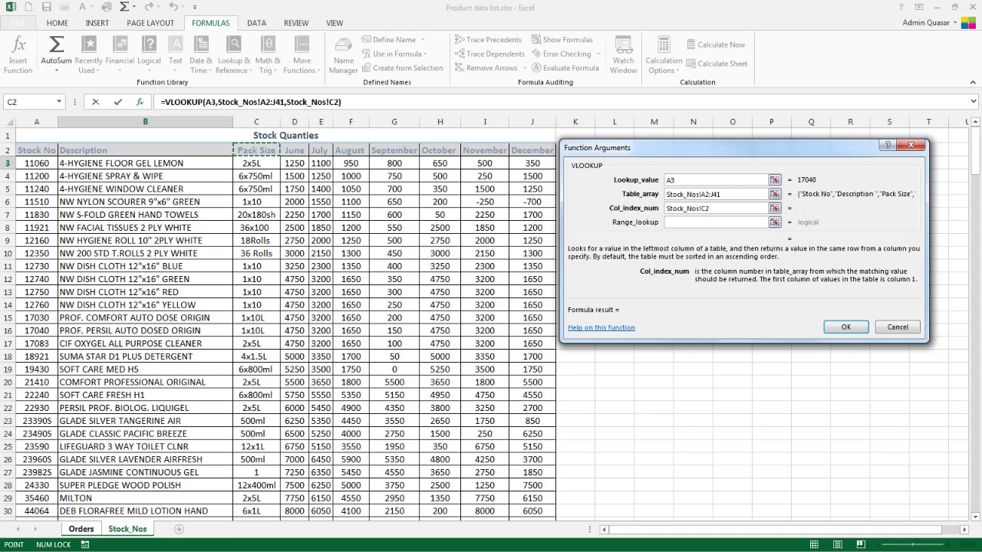
Set column index 3 and range lookup 0 so B3 returns 1x10L.
{"action": "double_click", "coordinate": [680, 204]}
{"action": "type", "text": "3"}
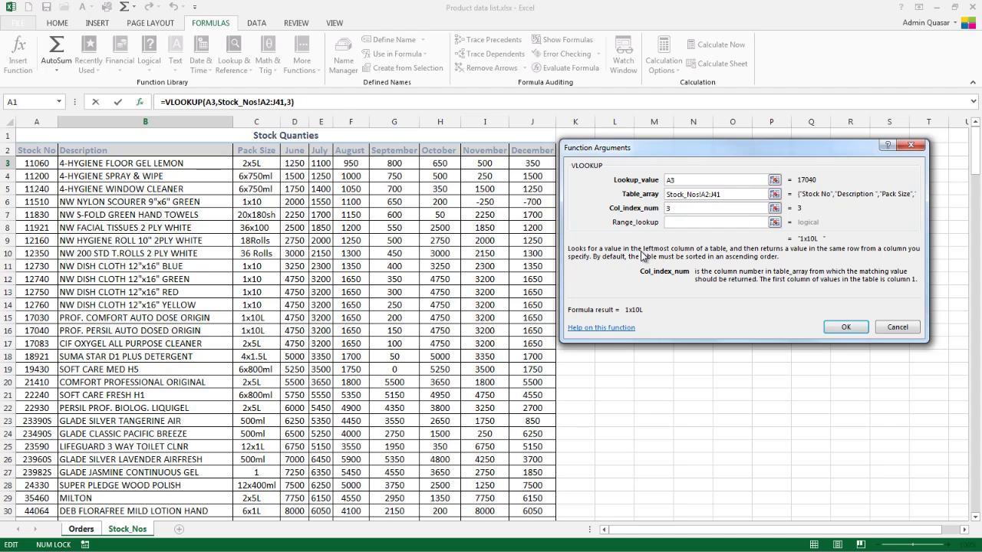
{"action": "left_click", "coordinate": [671, 223]}
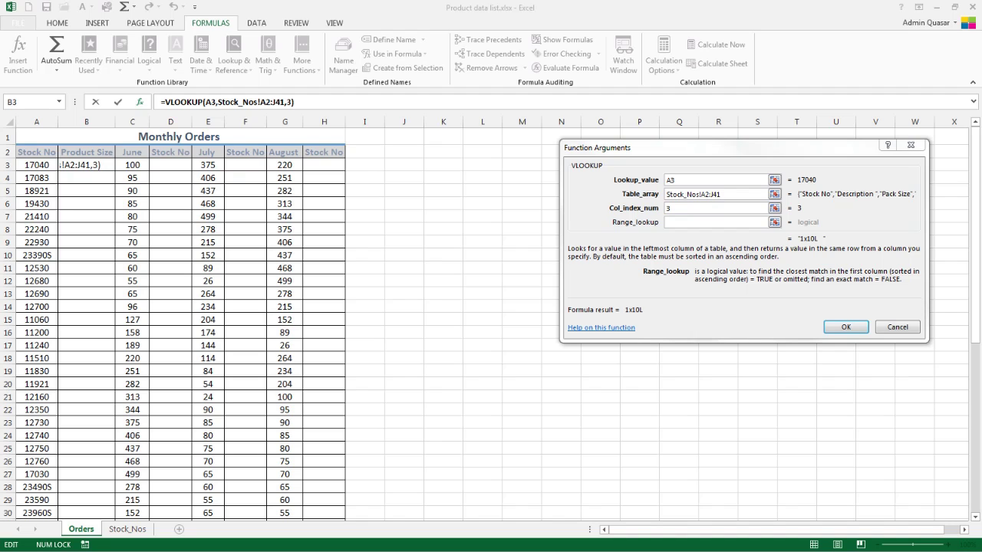
{"action": "left_click", "coordinate": [697, 222]}
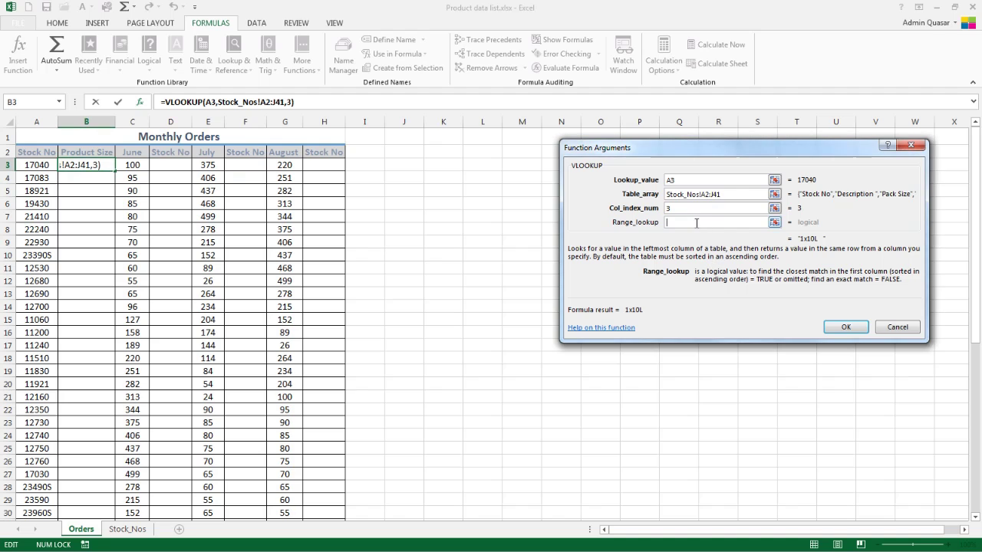
{"action": "type", "text": "0"}
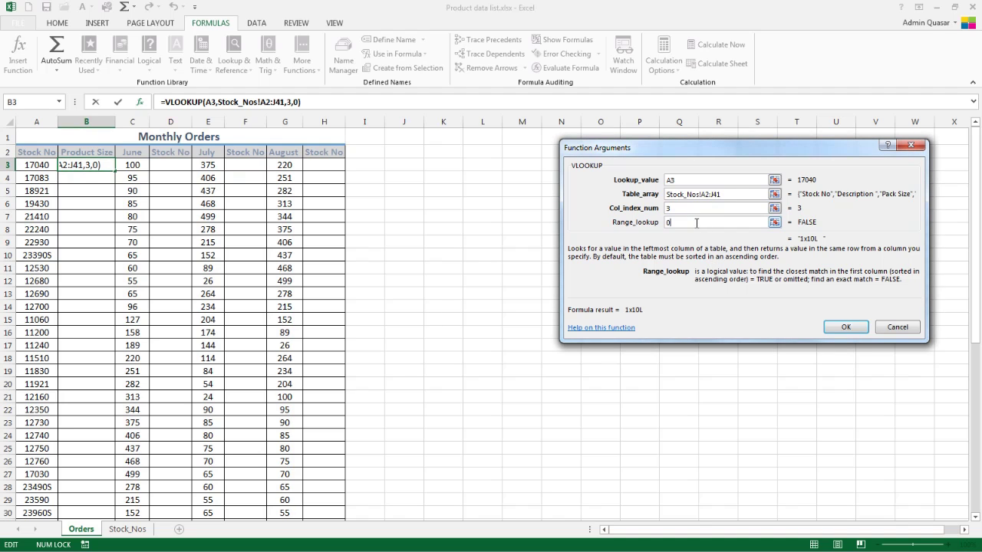
{"action": "left_click", "coordinate": [845, 326]}
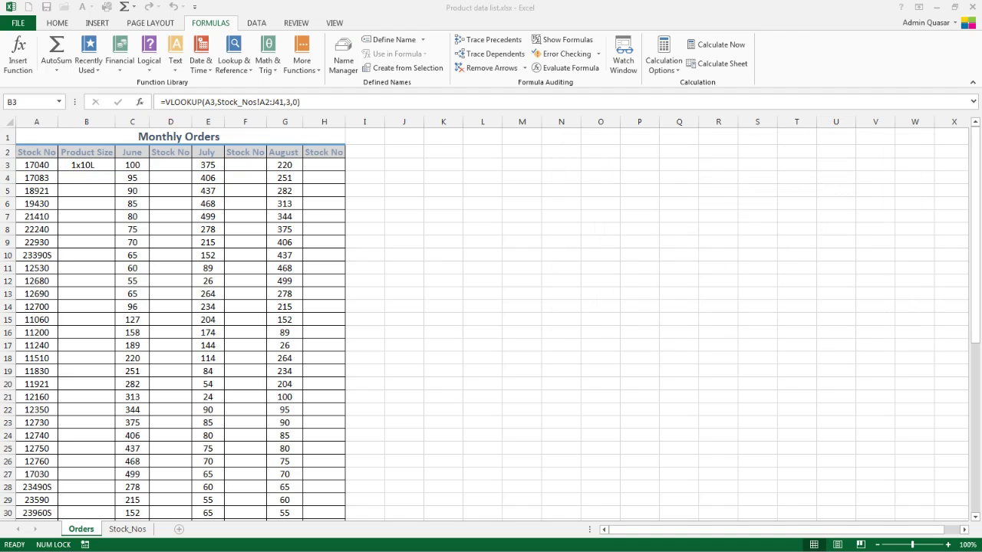
Find stock number 17040 on Stock_Nos and select its row 16 showing pack size 1x10L.
{"action": "key", "text": "alt+h"}
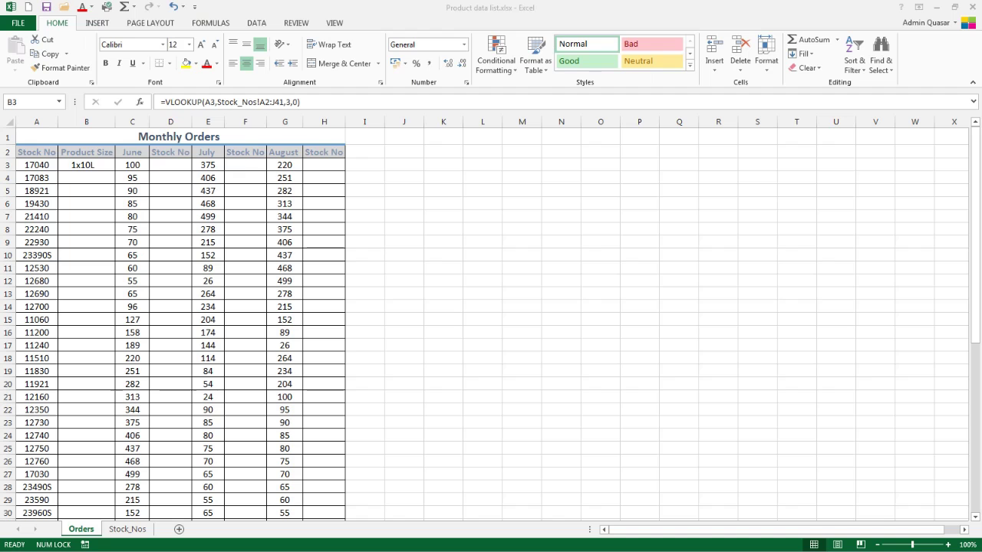
{"action": "left_click", "coordinate": [101, 529]}
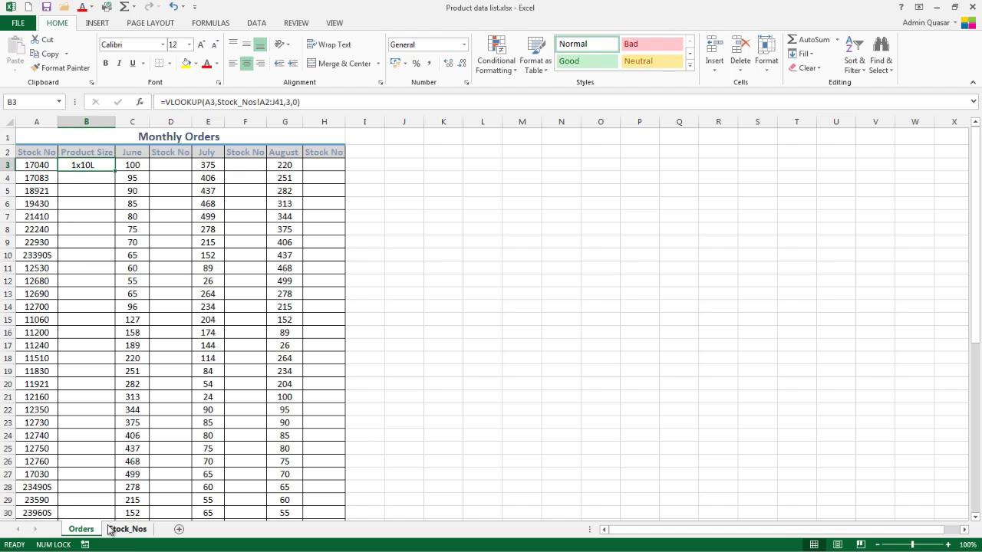
{"action": "left_click", "coordinate": [110, 529]}
{"action": "left_click", "coordinate": [885, 63]}
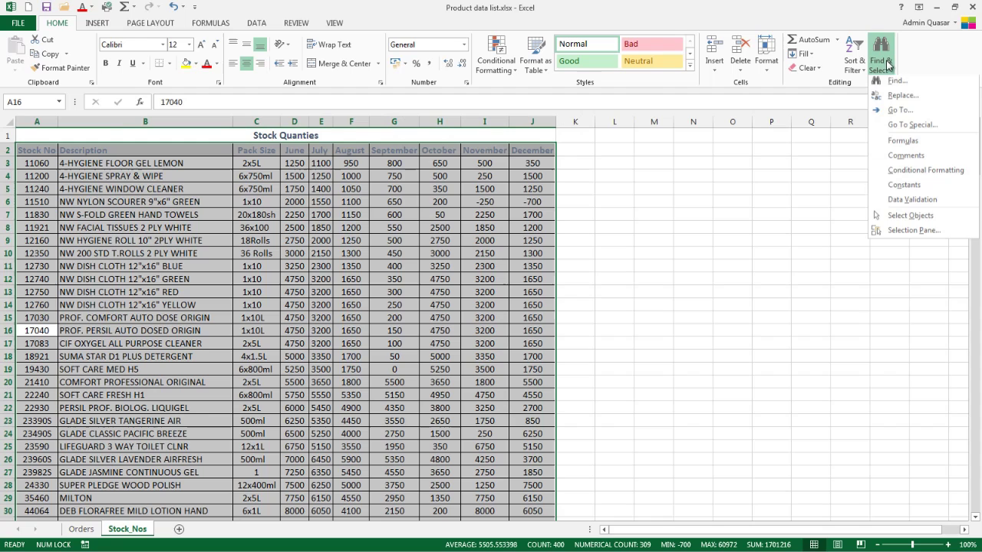
{"action": "left_click", "coordinate": [896, 83]}
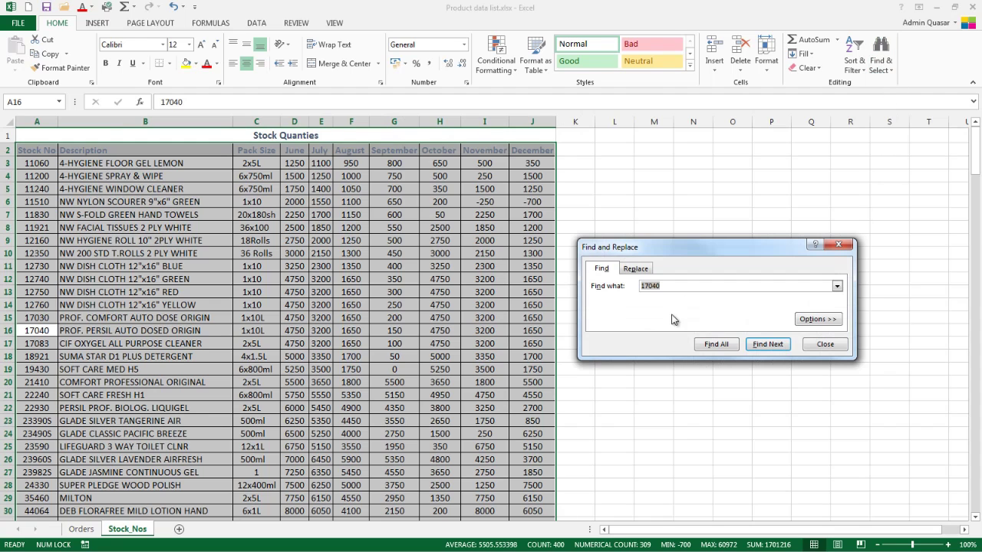
{"action": "left_click", "coordinate": [771, 345]}
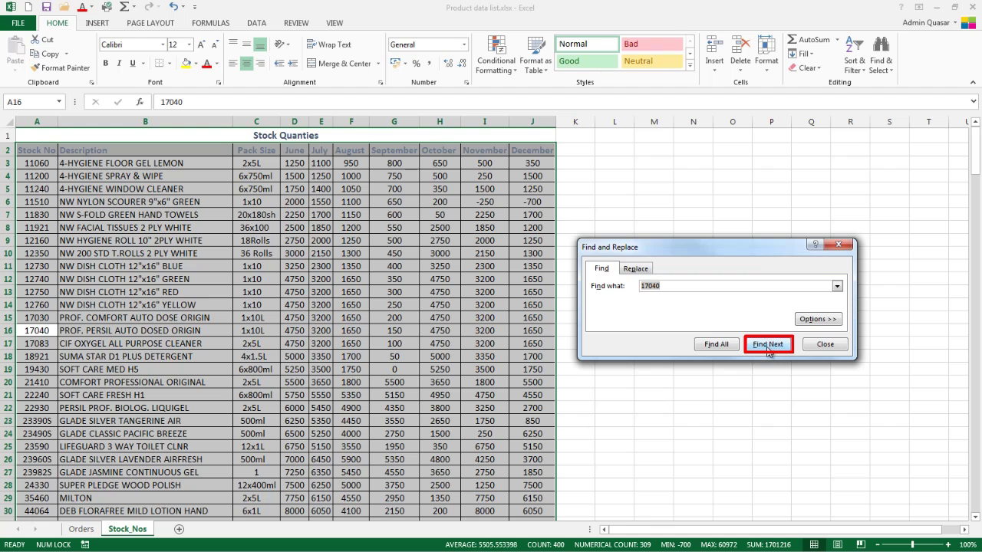
{"action": "left_click", "coordinate": [819, 348]}
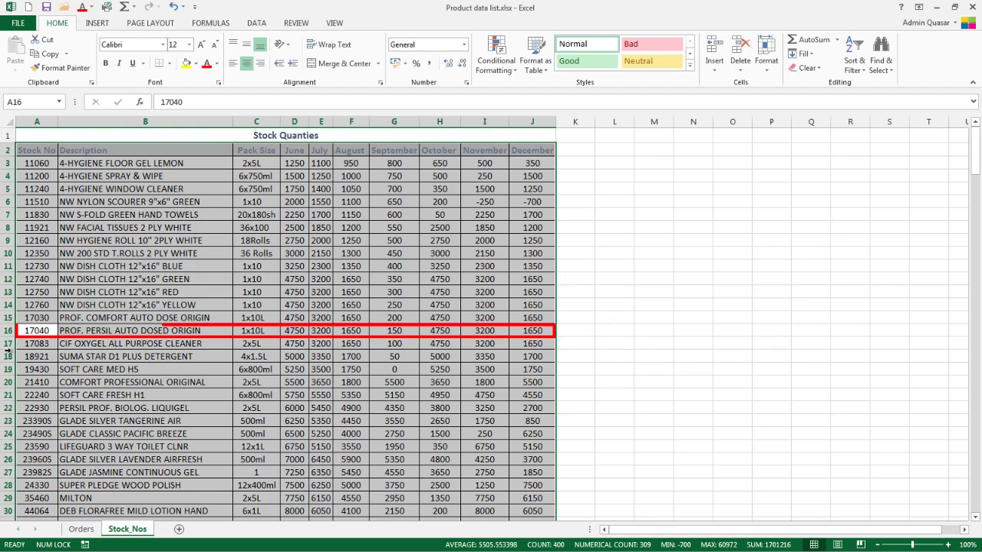
{"action": "left_click", "coordinate": [7, 330]}
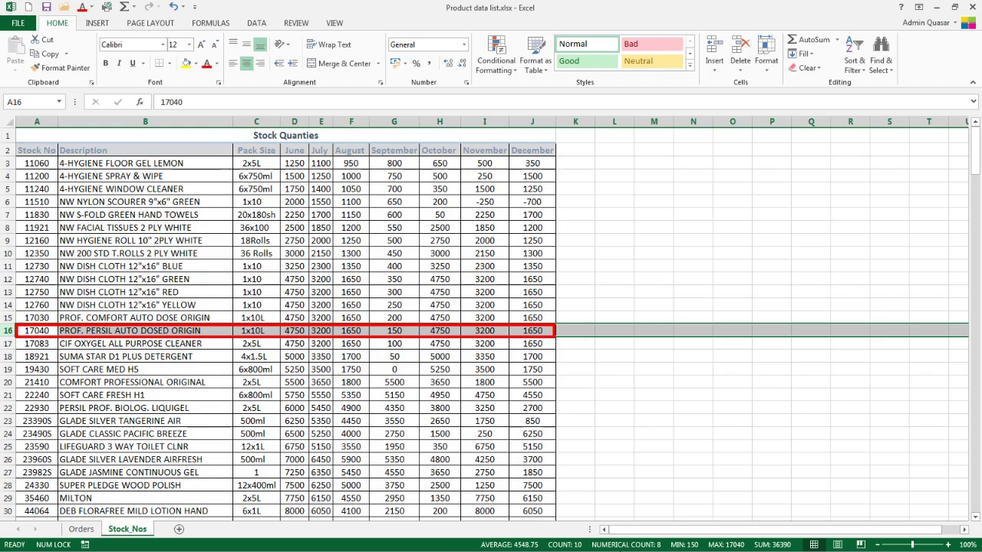
Lock B3's range as Stock_Nos!$A$2:$J$41 and copy the lookup down column B.
{"action": "left_click", "coordinate": [82, 529]}
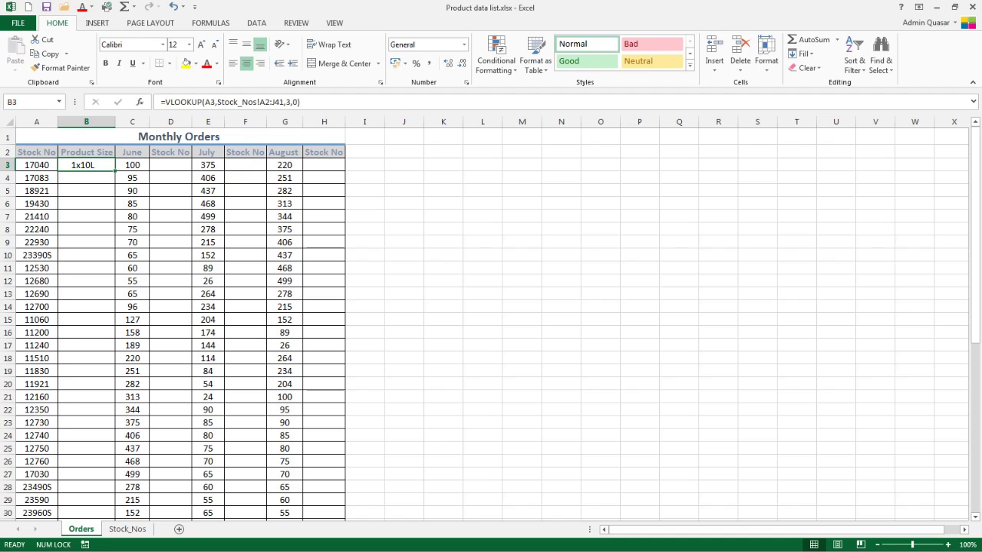
{"action": "left_click", "coordinate": [267, 102]}
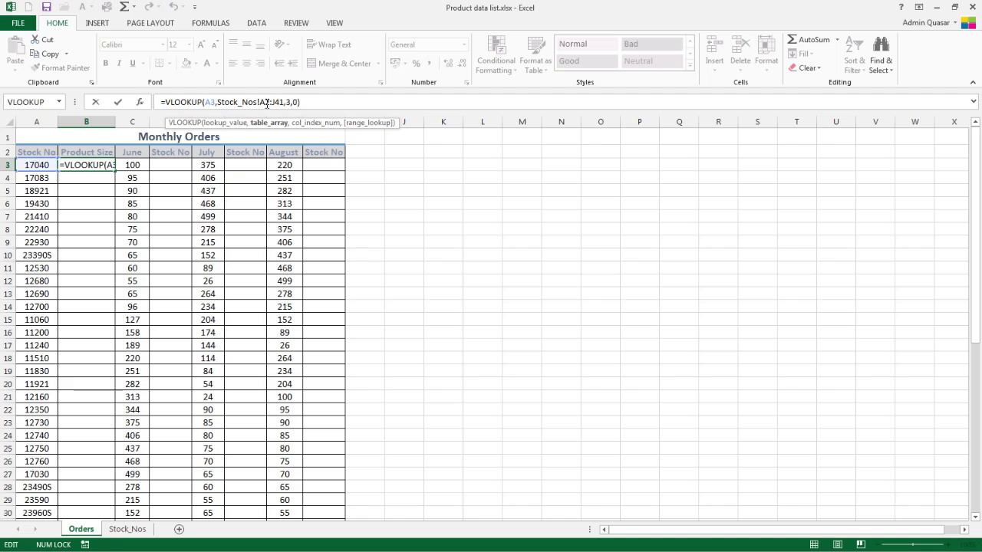
{"action": "key", "text": "F4"}
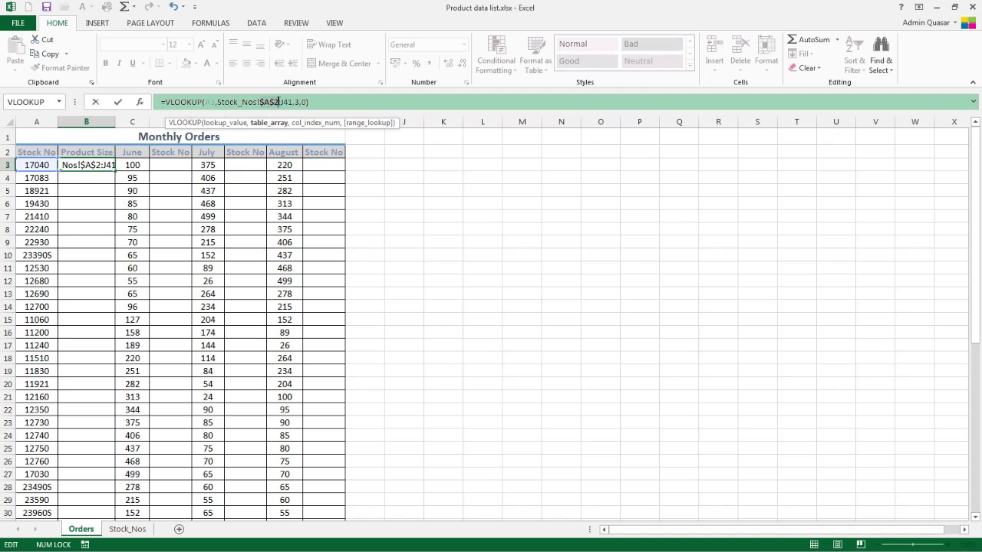
{"action": "key", "text": "Right"}
{"action": "key", "text": "F4"}
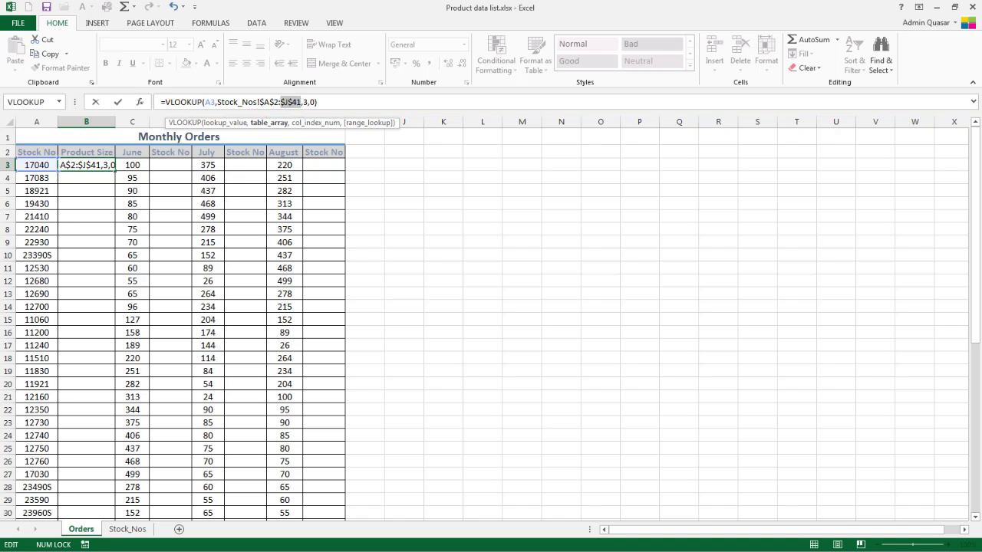
{"action": "left_click", "coordinate": [118, 101]}
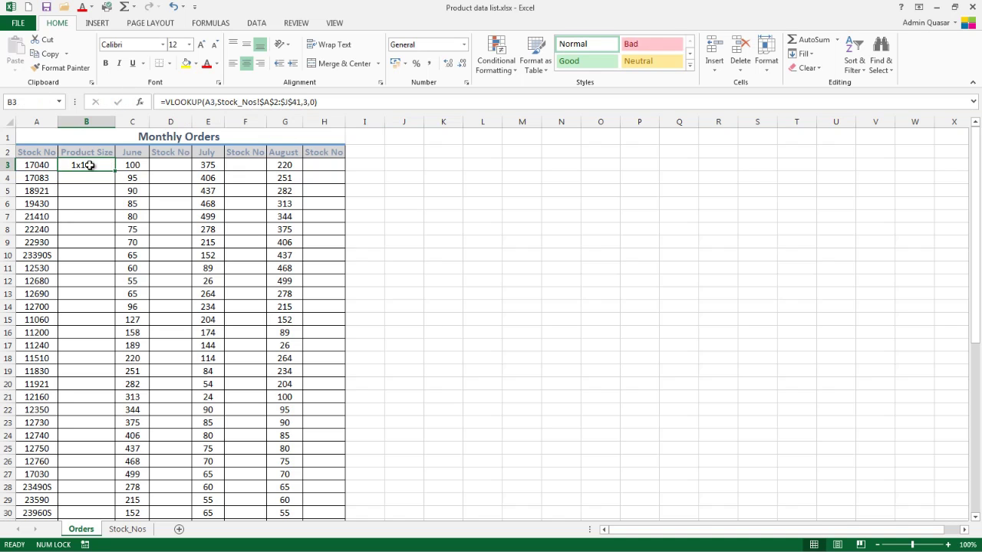
{"action": "double_click", "coordinate": [115, 171]}
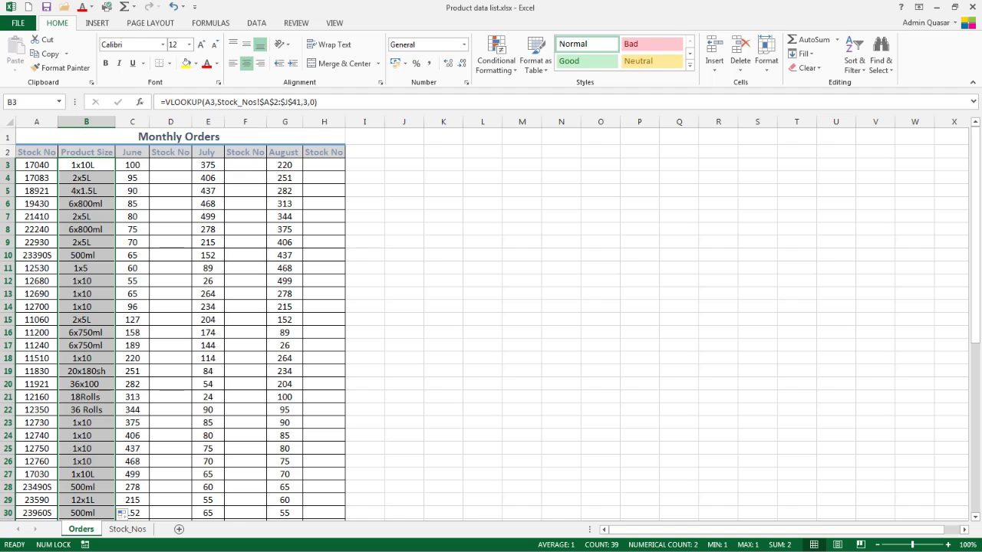
Insert a VLOOKUP function into cell D3.
{"action": "left_click", "coordinate": [172, 164]}
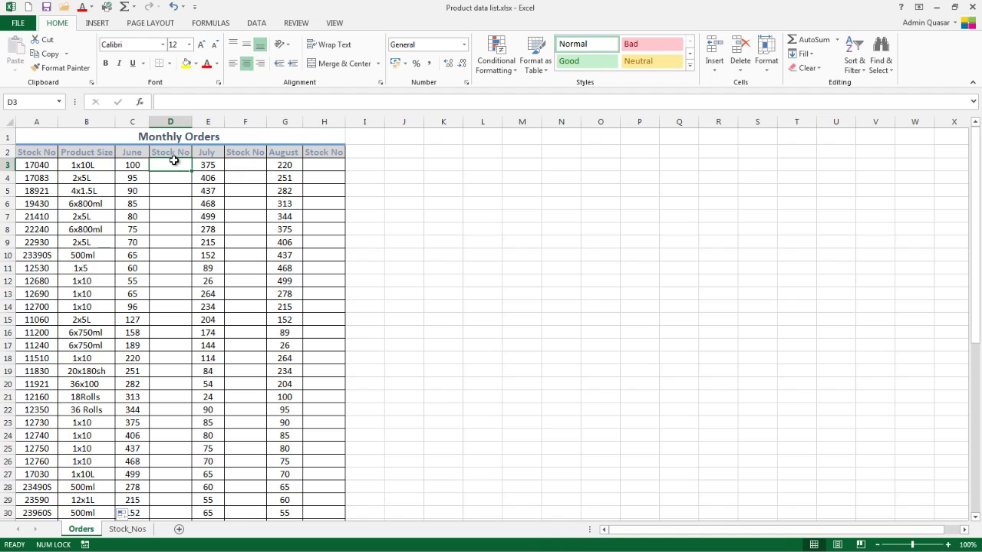
{"action": "left_click", "coordinate": [210, 22]}
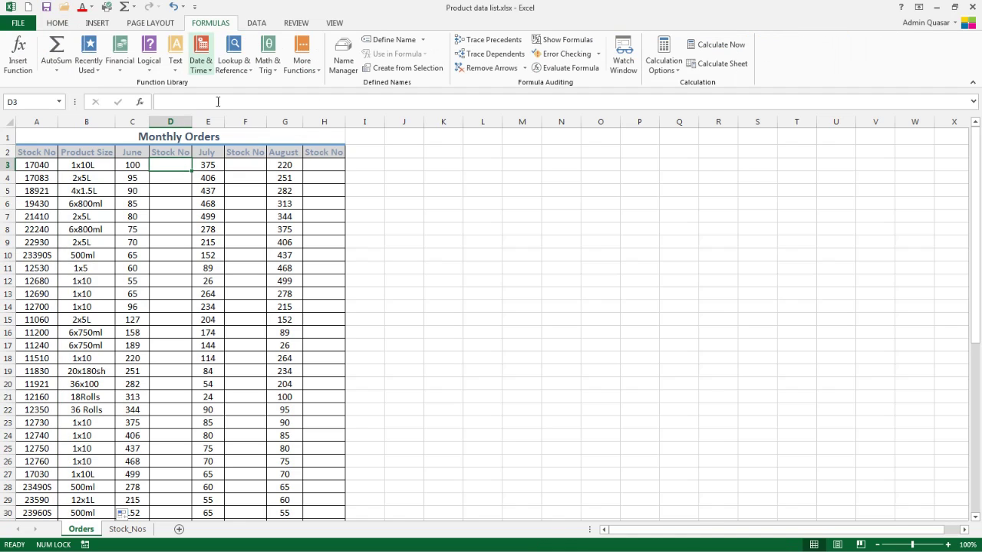
{"action": "left_click", "coordinate": [234, 61]}
{"action": "left_click", "coordinate": [253, 348]}
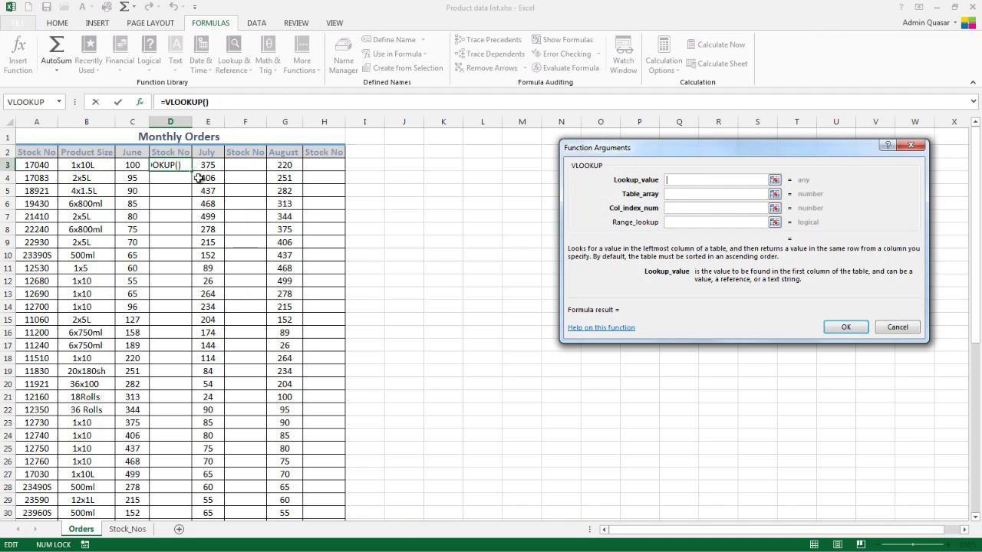
Use A3 as lookup value and Stock_Nos!A2:J41 as the table array.
{"action": "left_click", "coordinate": [32, 167]}
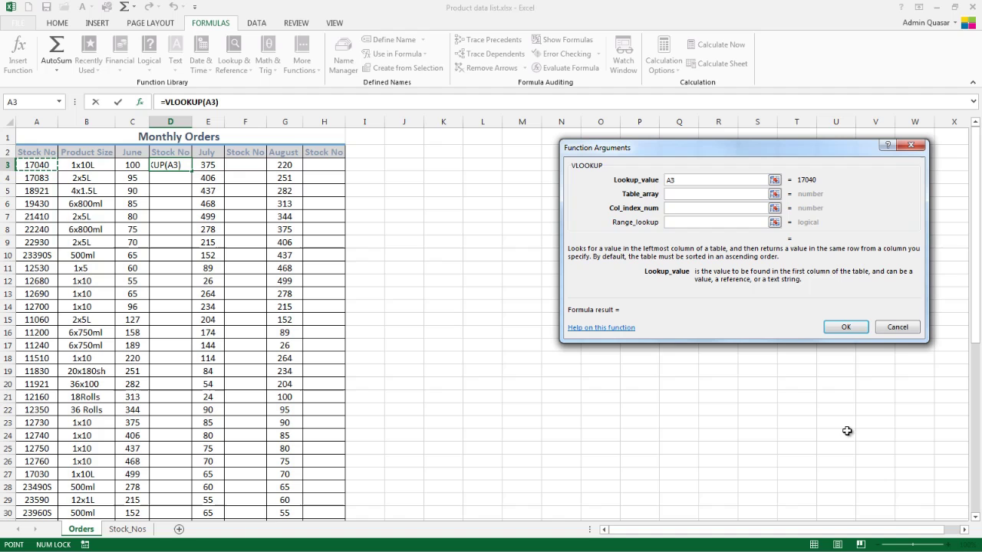
{"action": "left_click", "coordinate": [666, 195]}
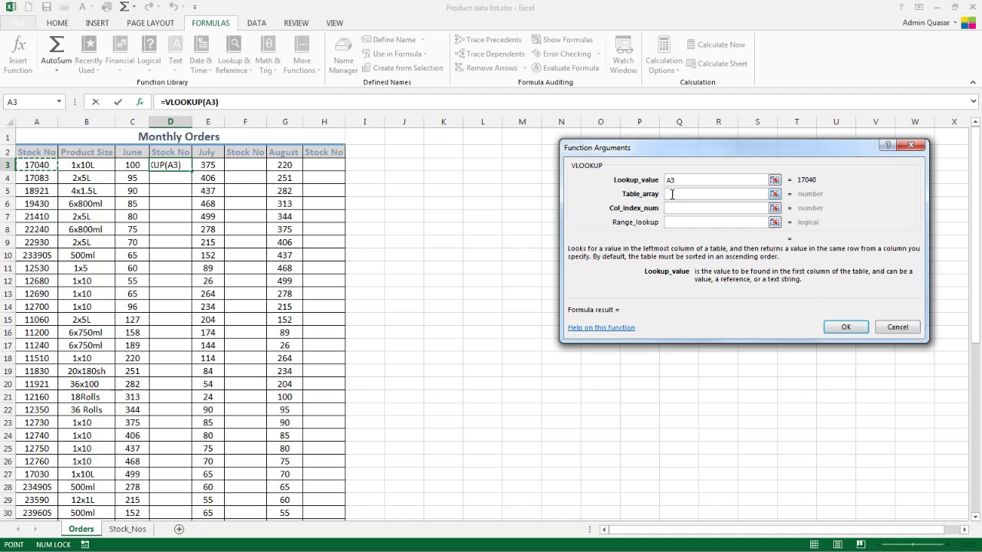
{"action": "left_click", "coordinate": [128, 529]}
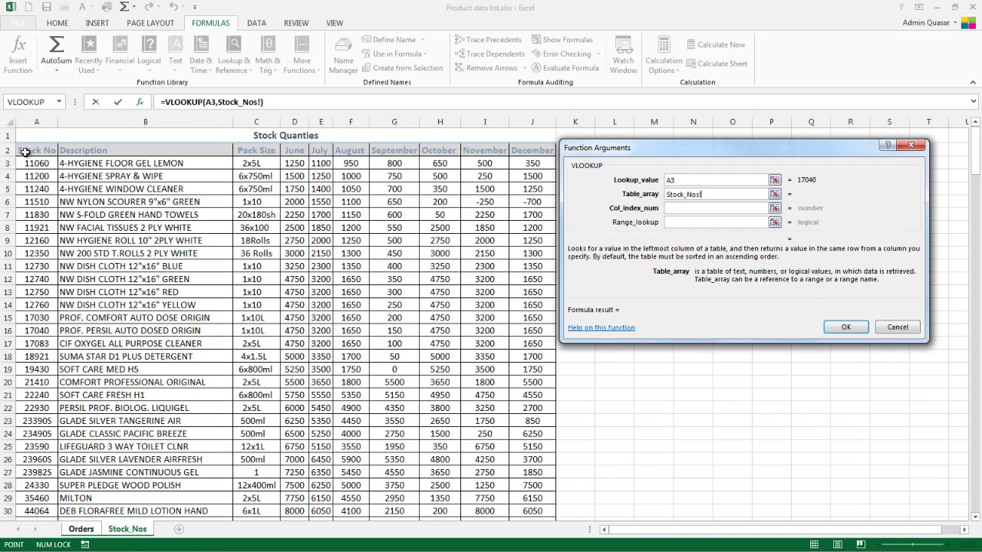
{"action": "left_click_drag", "start_coordinate": [22, 149], "coordinate": [52, 158]}
{"action": "key", "text": "shift+Right"}
{"action": "key", "text": "shift+Right"}
{"action": "key", "text": "shift+Right"}
{"action": "key", "text": "shift+Right"}
{"action": "key", "text": "shift+Right"}
{"action": "key", "text": "shift+Right"}
{"action": "key", "text": "shift+Right"}
{"action": "key", "text": "shift+Right"}
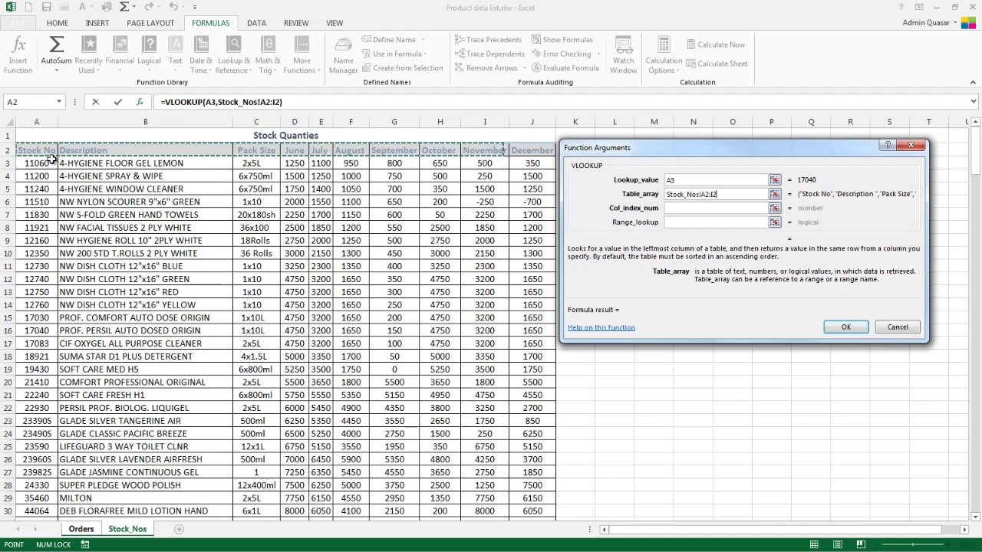
{"action": "key", "text": "shift+Down"}
{"action": "key", "text": "shift+Down"}
{"action": "key", "text": "shift+Down"}
{"action": "key", "text": "shift+Down"}
{"action": "key", "text": "shift+Down"}
{"action": "key", "text": "shift+Down"}
{"action": "key", "text": "shift+Down"}
{"action": "key", "text": "shift+Down"}
{"action": "key", "text": "shift+Down"}
{"action": "key", "text": "shift+Down"}
{"action": "key", "text": "shift+Down"}
{"action": "key", "text": "shift+Down"}
{"action": "key", "text": "shift+Down"}
{"action": "key", "text": "shift+Down"}
{"action": "key", "text": "shift+Down"}
{"action": "key", "text": "shift+Down"}
{"action": "key", "text": "shift+Down"}
{"action": "key", "text": "shift+Down"}
{"action": "key", "text": "shift+Down"}
{"action": "key", "text": "shift+Down"}
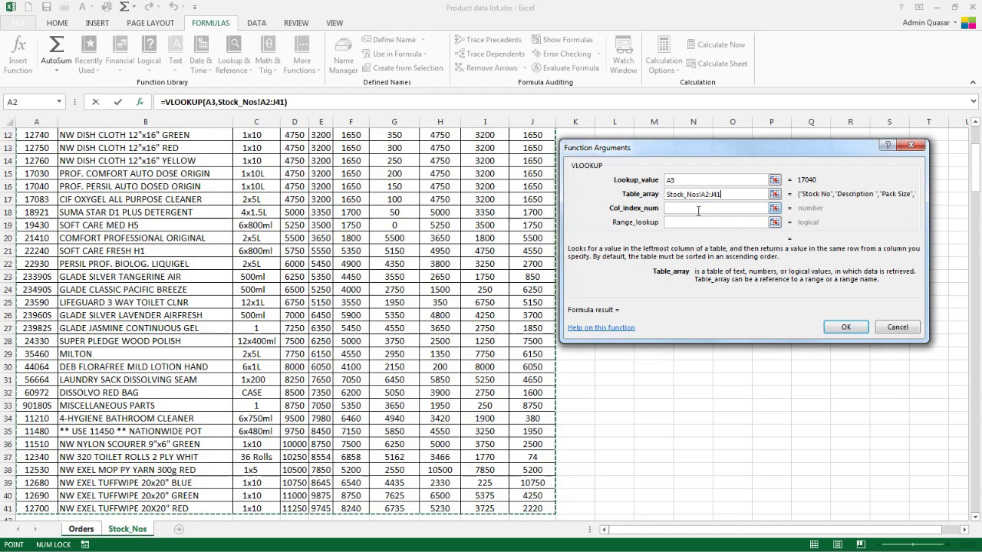
Set column index 4 for June and range lookup 0, giving 4750 in D3.
{"action": "left_click", "coordinate": [698, 208]}
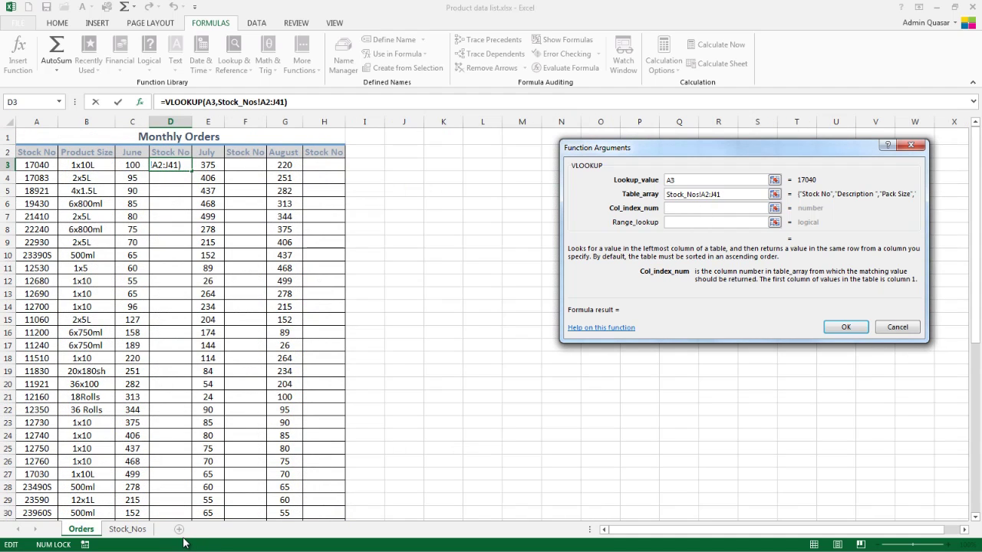
{"action": "left_click", "coordinate": [128, 529]}
{"action": "left_click", "coordinate": [301, 150]}
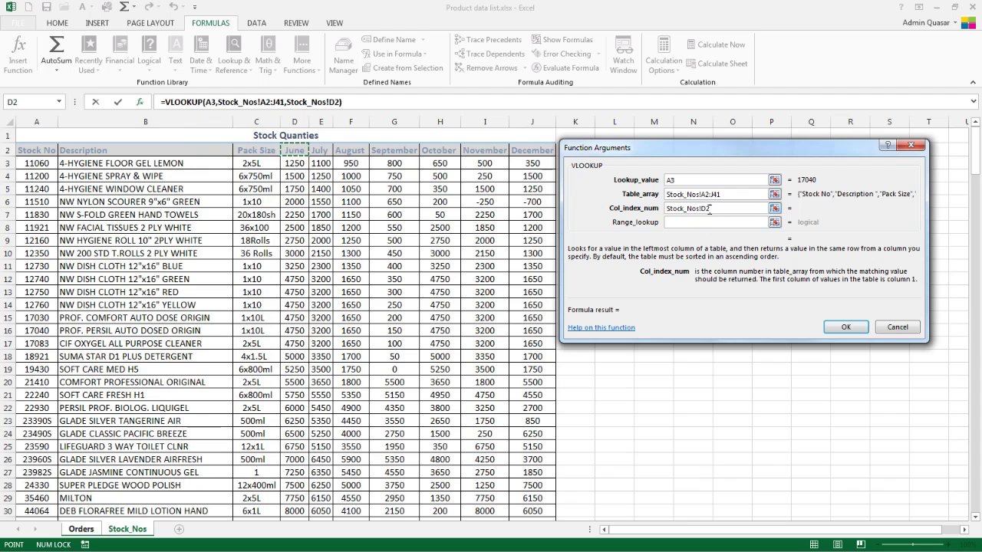
{"action": "left_click_drag", "start_coordinate": [711, 208], "coordinate": [658, 212]}
{"action": "type", "text": "4"}
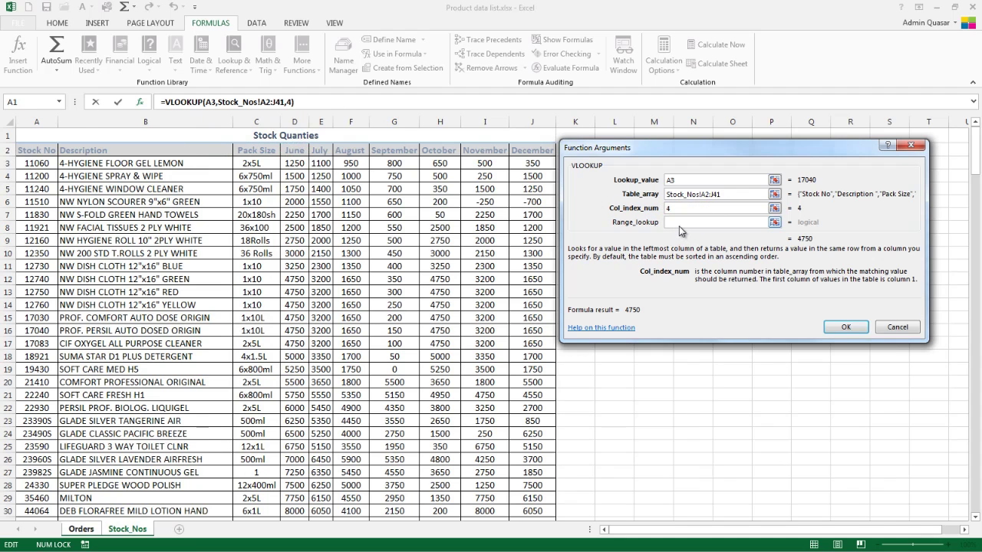
{"action": "left_click", "coordinate": [666, 223]}
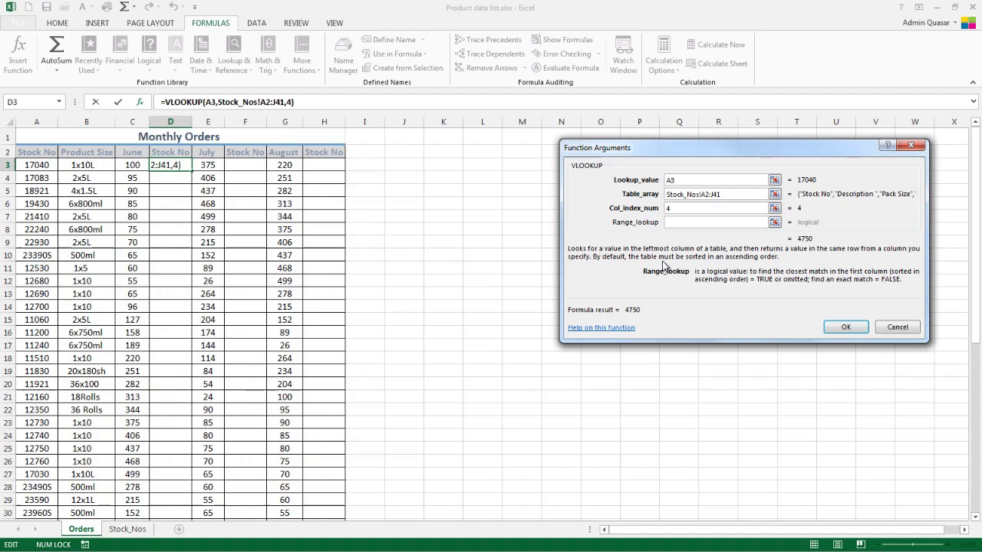
{"action": "type", "text": "0"}
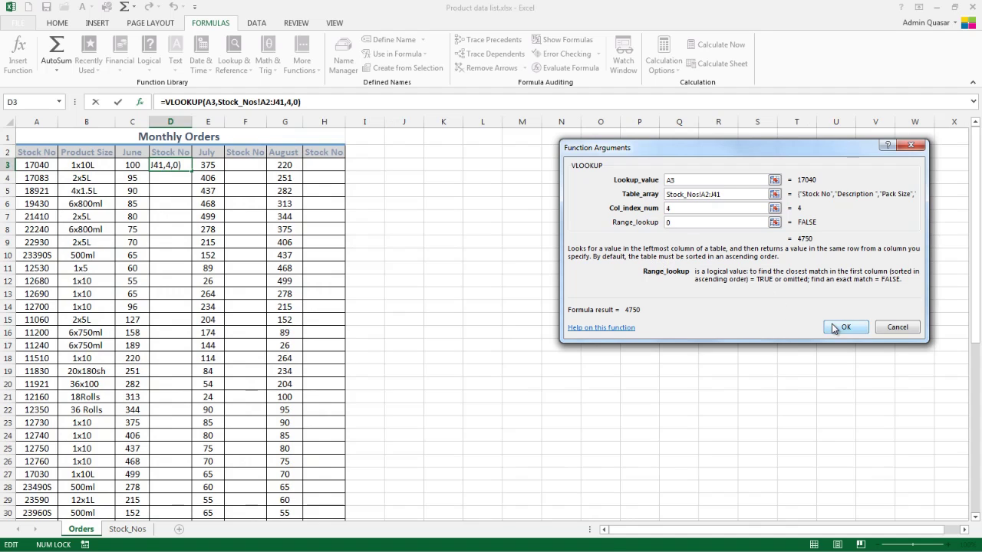
{"action": "left_click", "coordinate": [834, 325]}
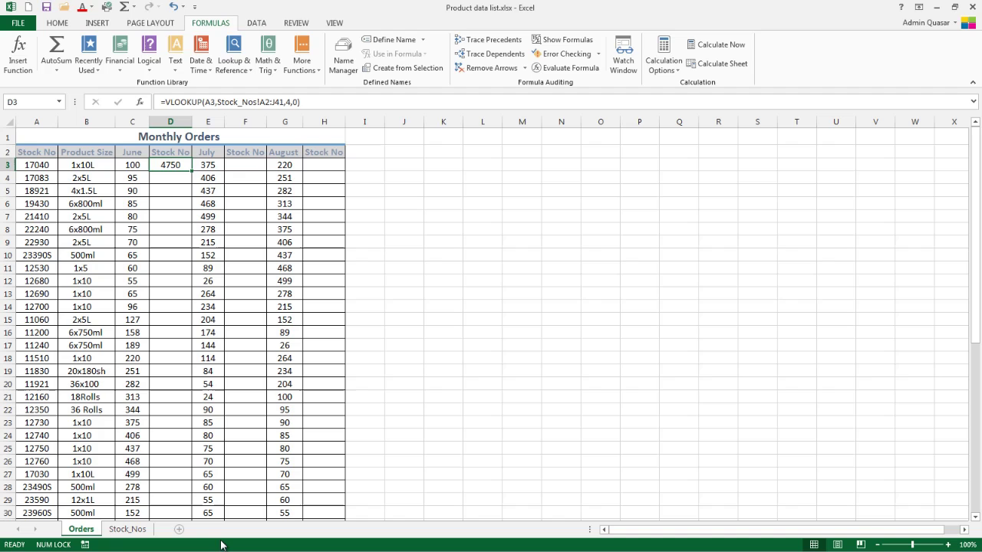
Subtract the June order C3 from D3's lookup formula.
{"action": "left_click", "coordinate": [317, 101]}
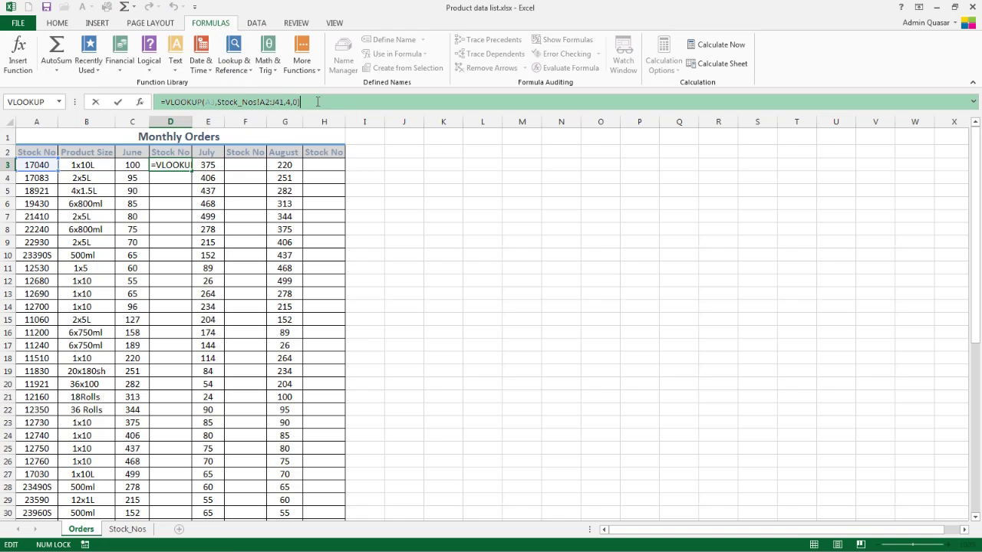
{"action": "type", "text": "-"}
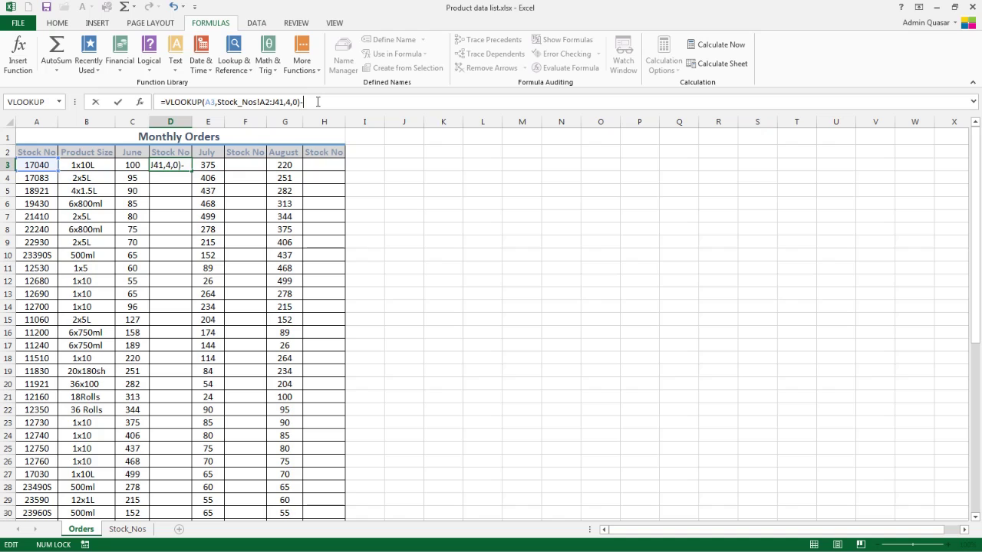
{"action": "left_click", "coordinate": [125, 163]}
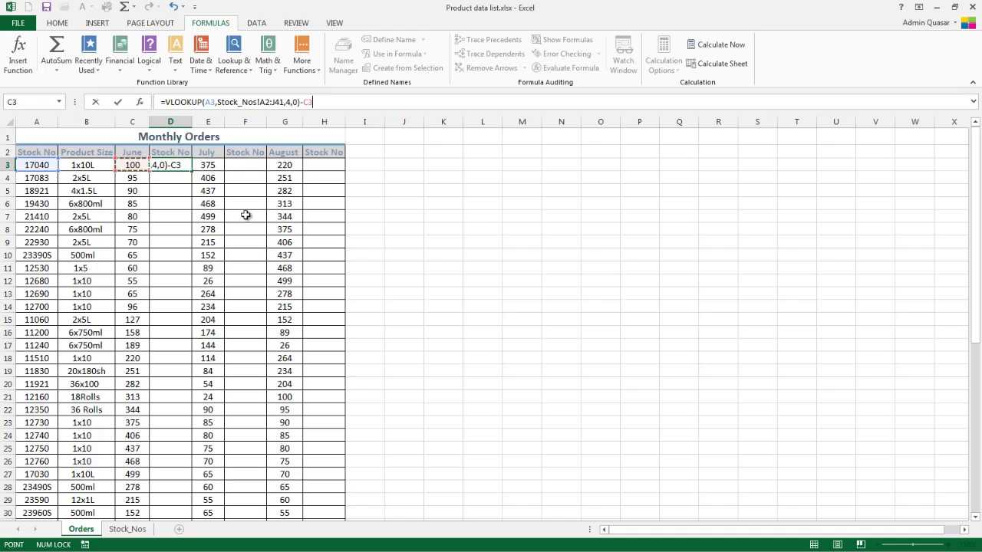
{"action": "key", "text": "Return"}
{"action": "key", "text": "Up"}
Make the range Stock_Nos!$A$2:$J$41 and copy D3's formula down column D.
{"action": "left_click", "coordinate": [245, 101]}
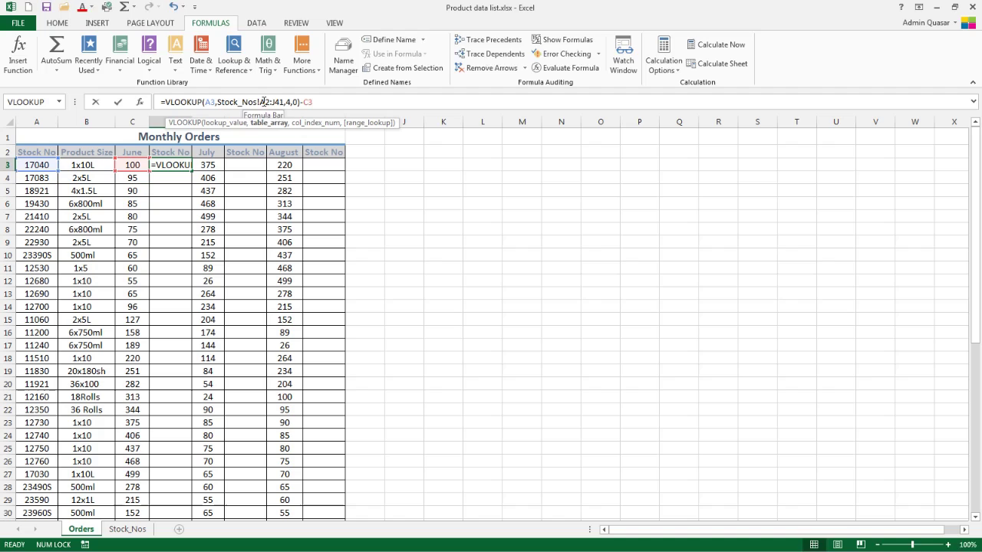
{"action": "left_click_drag", "start_coordinate": [259, 102], "coordinate": [292, 101]}
{"action": "key", "text": "F4"}
{"action": "key", "text": "F4"}
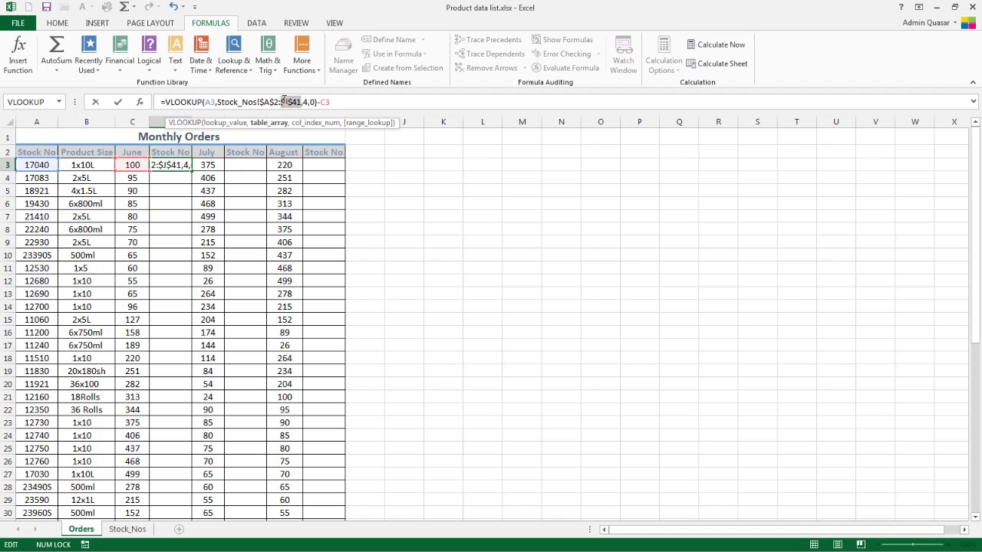
{"action": "left_click", "coordinate": [119, 102]}
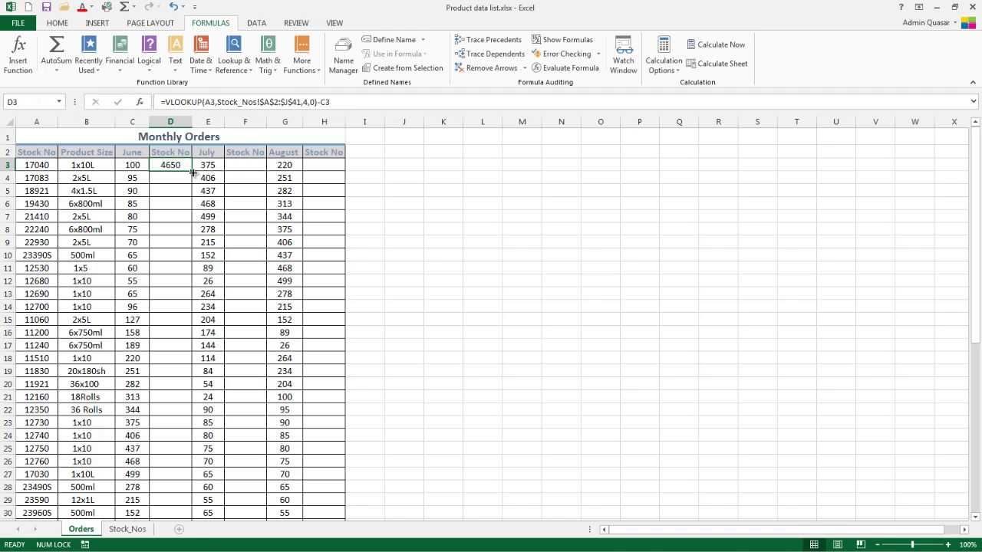
{"action": "double_click", "coordinate": [191, 171]}
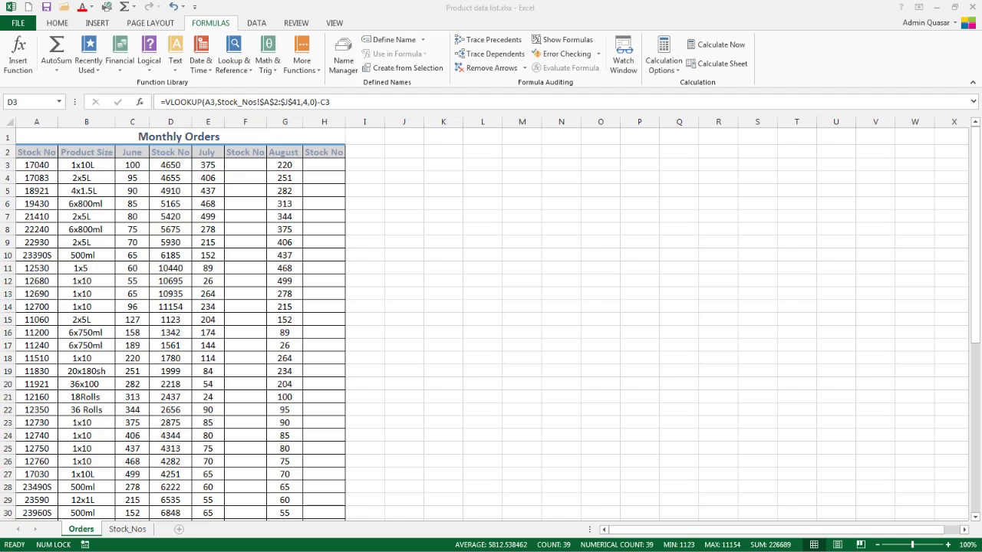
{"action": "left_click", "coordinate": [160, 192]}
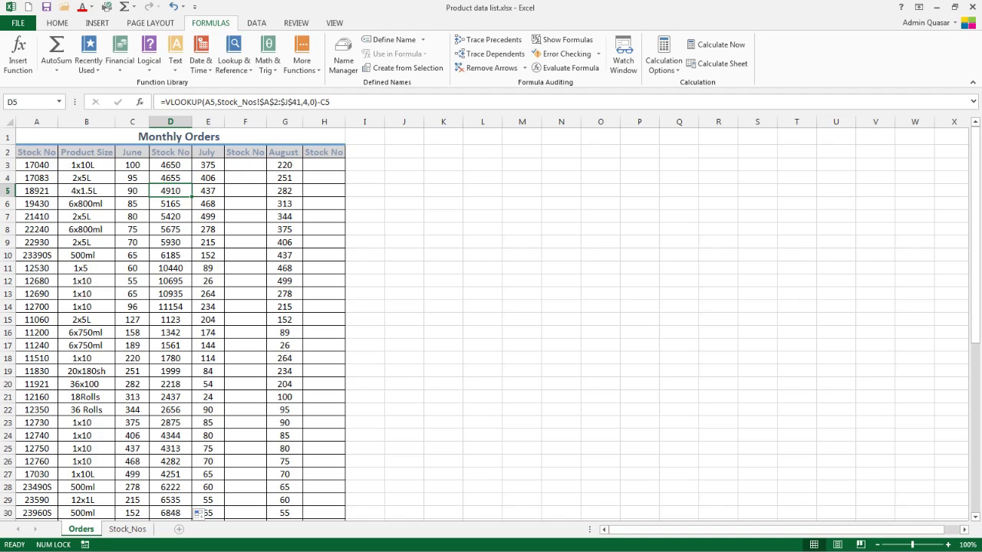
{"action": "key", "text": "alt+Tab"}
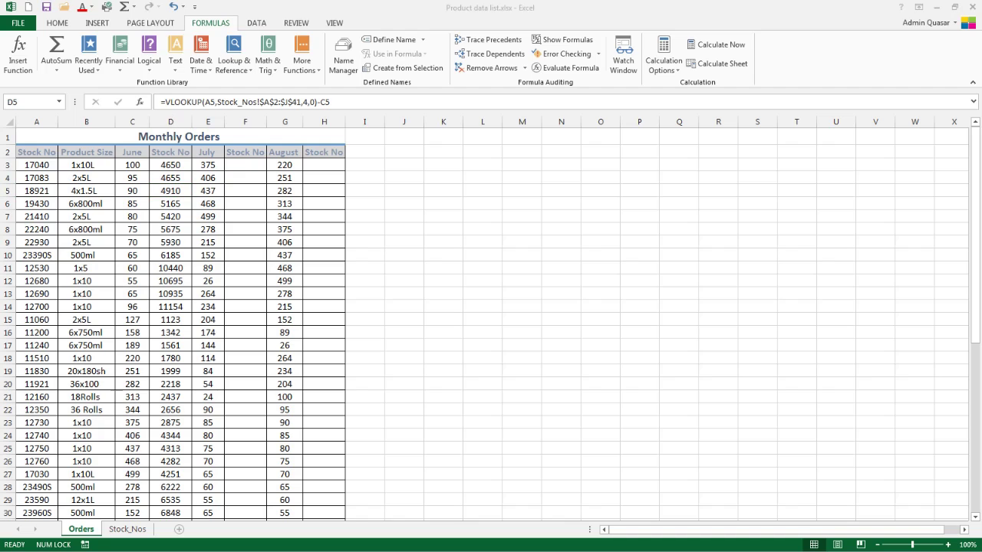